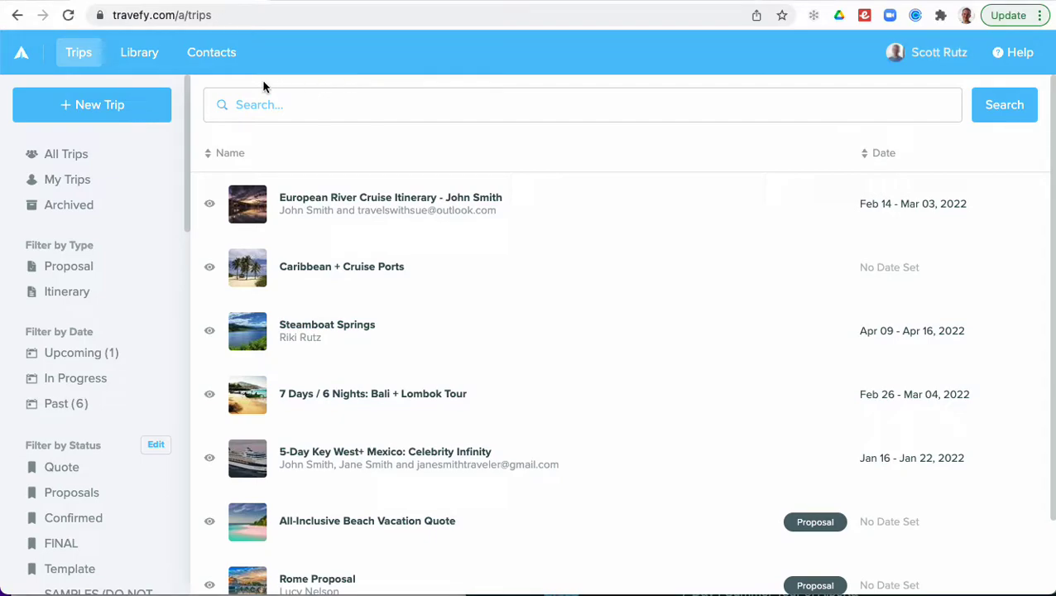
- Open the library's Caribbean Islands & Ports (City Guides) multi-event, view its sharing options and close them
click(141, 55)
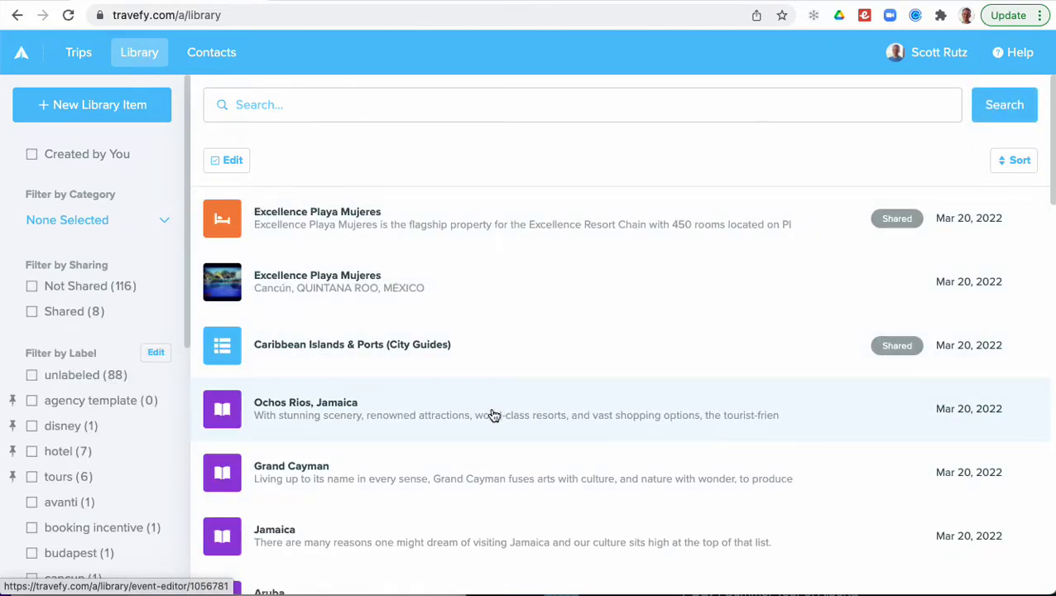
click(501, 367)
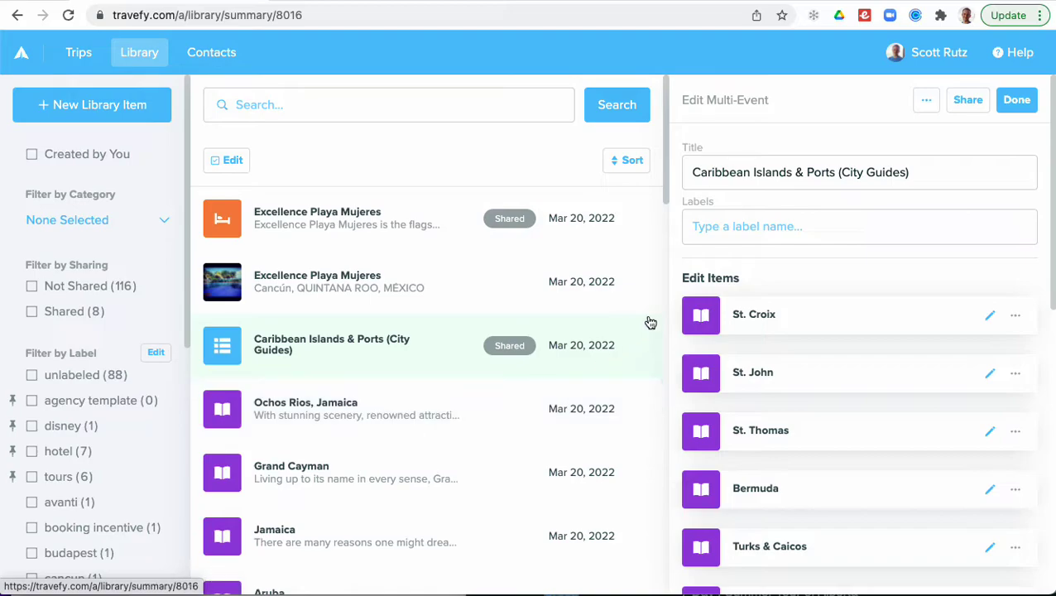
click(966, 110)
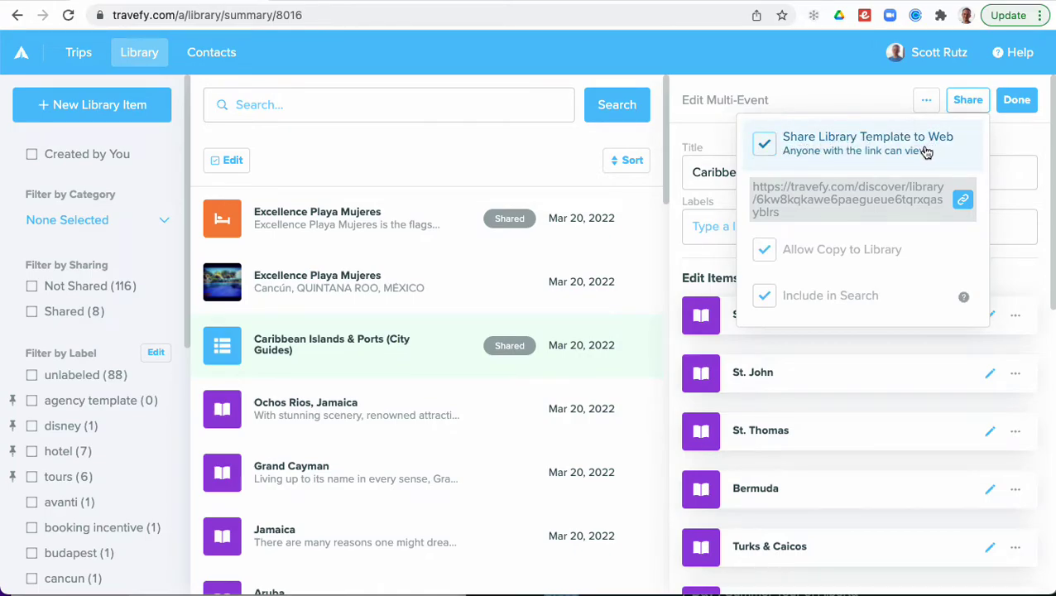
click(764, 144)
click(783, 156)
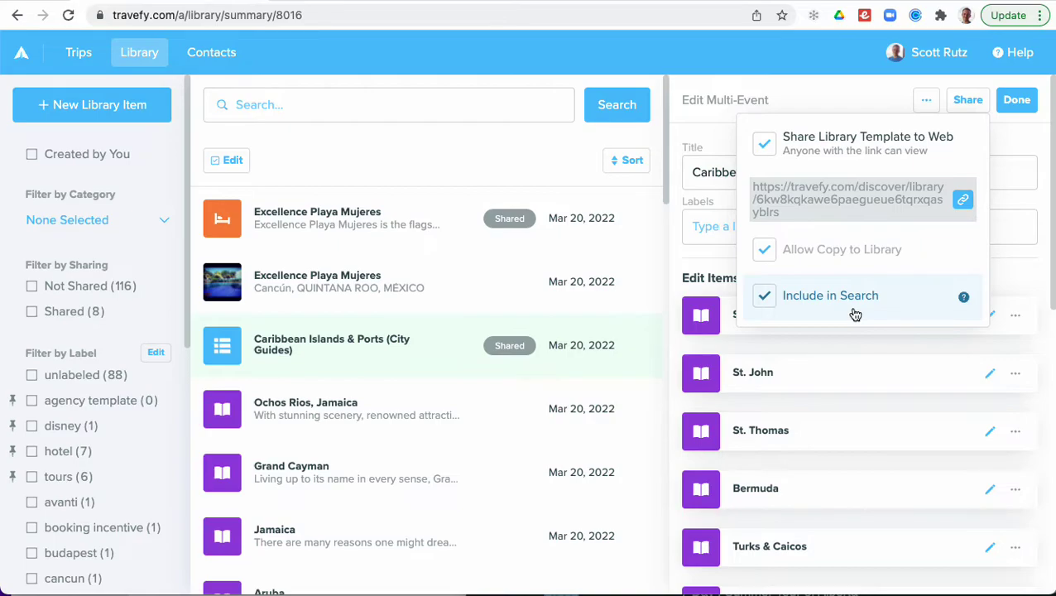
click(826, 90)
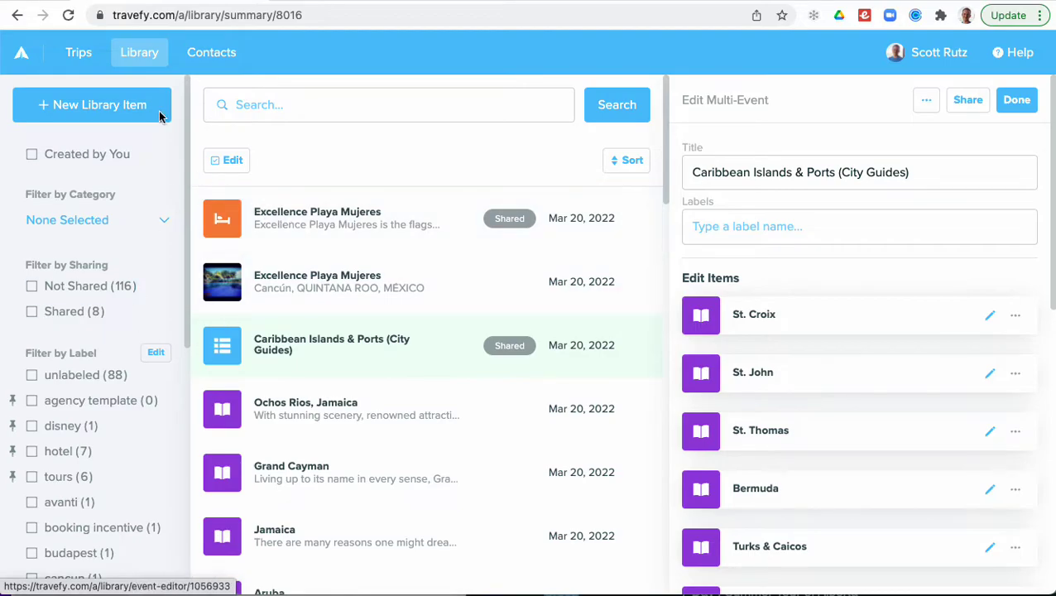
- Open the Excellence Playa Mujeres lodging event in the library and copy its shared web link
click(370, 232)
click(868, 113)
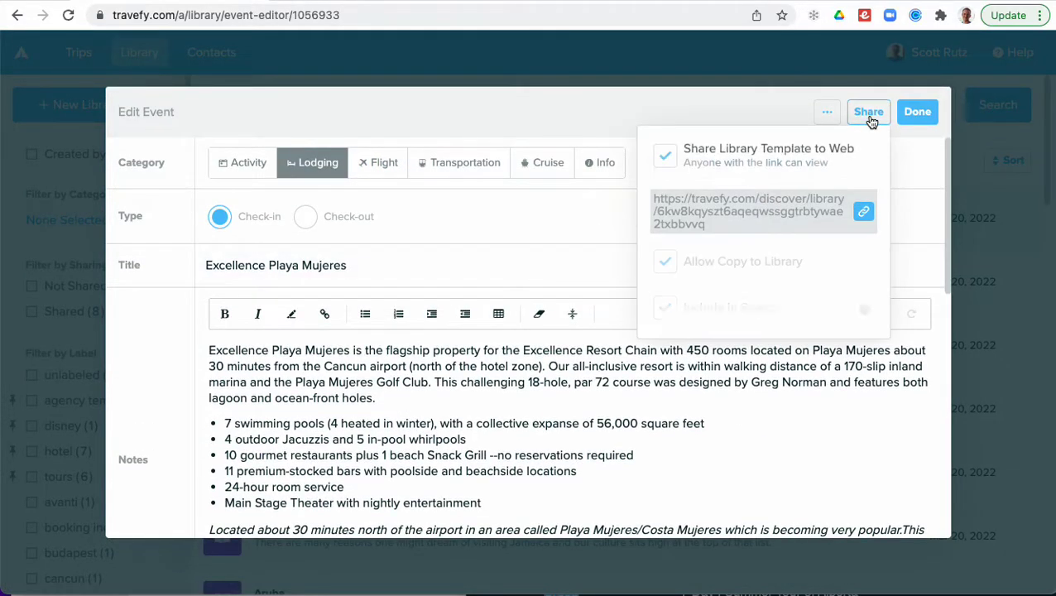
click(705, 159)
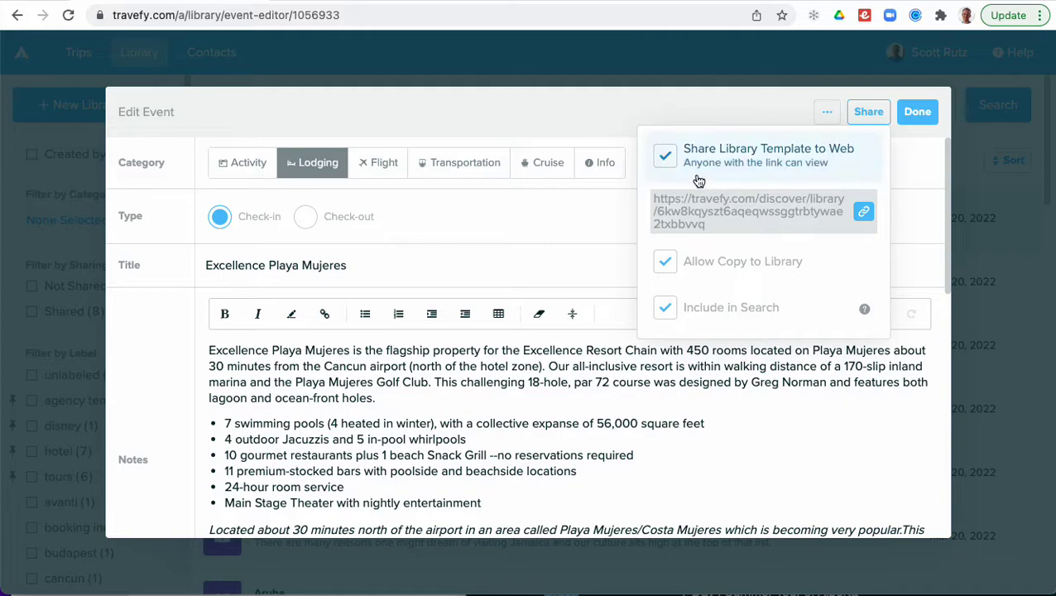
click(863, 211)
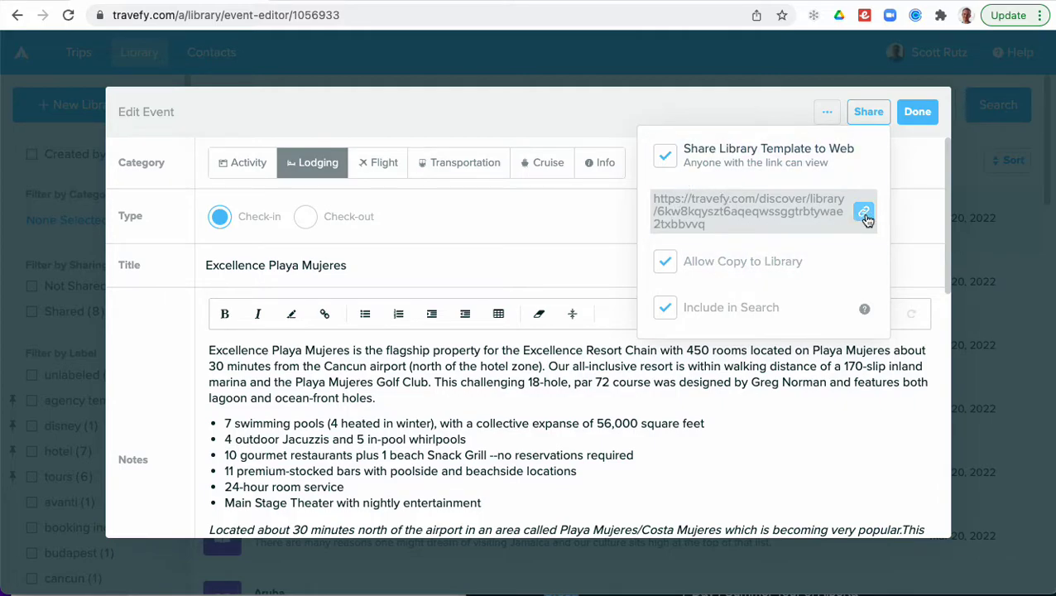
click(717, 229)
key(ctrl+c)
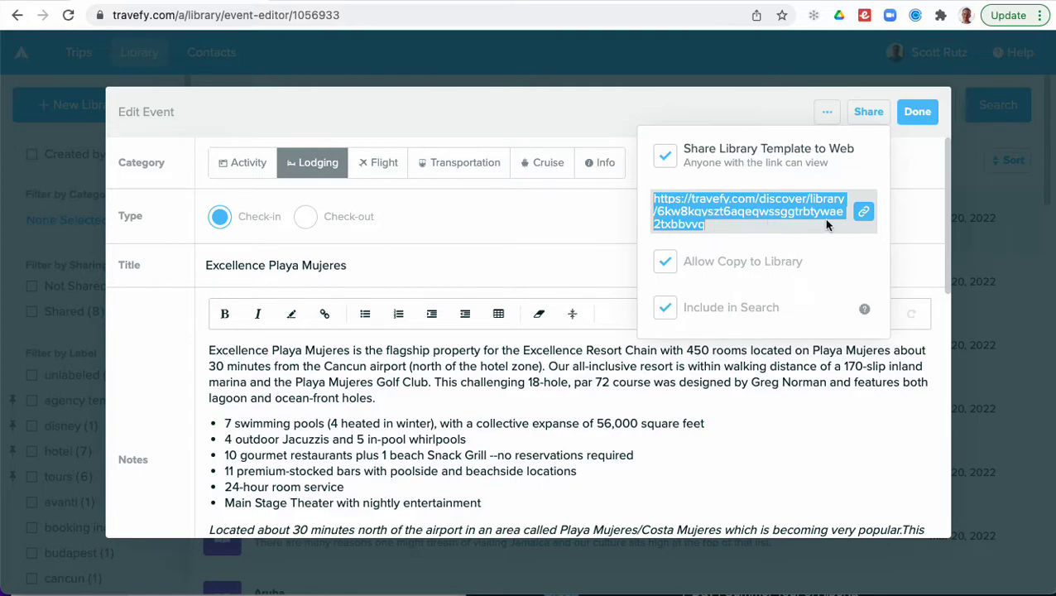
click(864, 214)
click(864, 214)
- Open the copied template link in a new browser tab
key(ctrl+t)
key(ctrl+v)
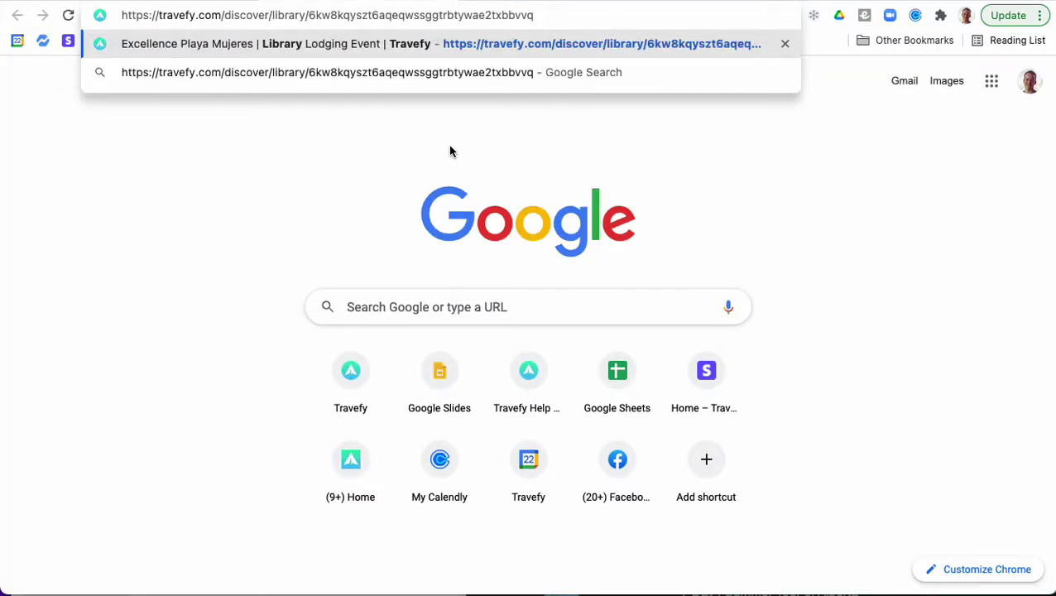
key(Return)
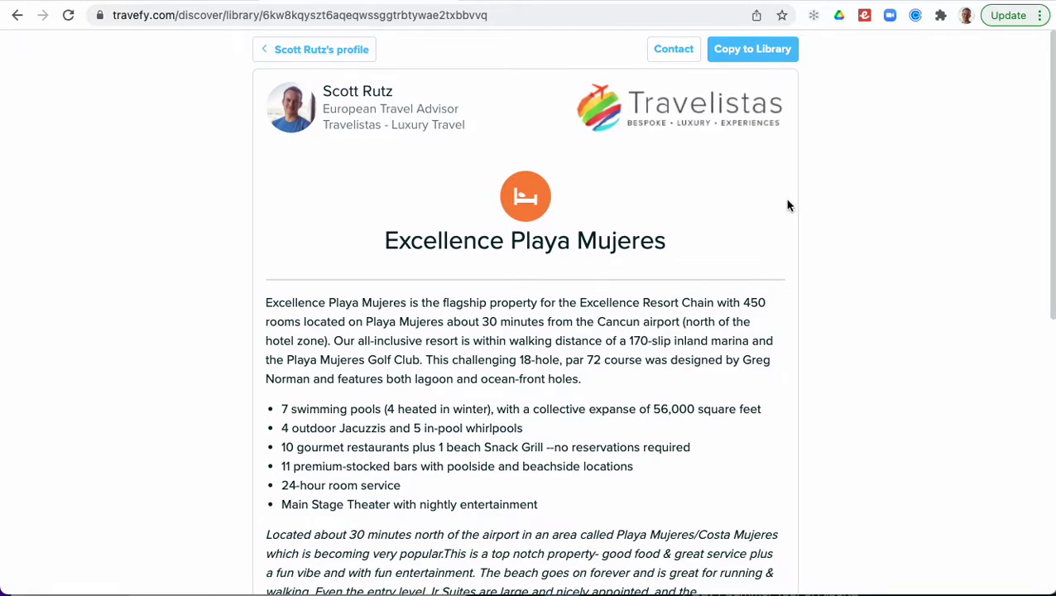
- Look through the shared Excellence Playa Mujeres page's description and browse its photo and video gallery
scroll(783, 201, down, 3)
scroll(734, 203, down, 2)
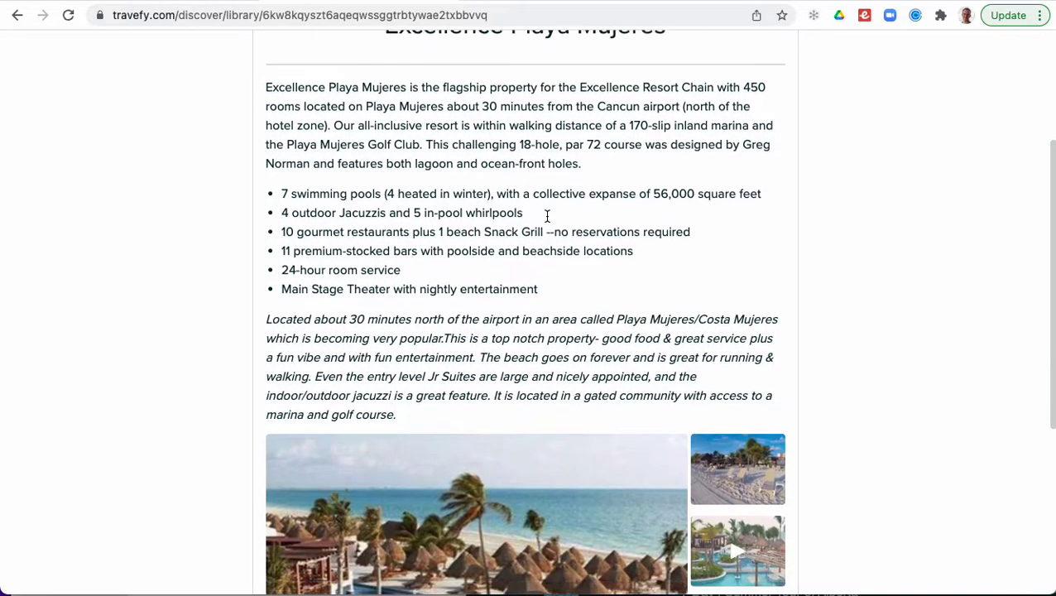
scroll(309, 160, down, 3)
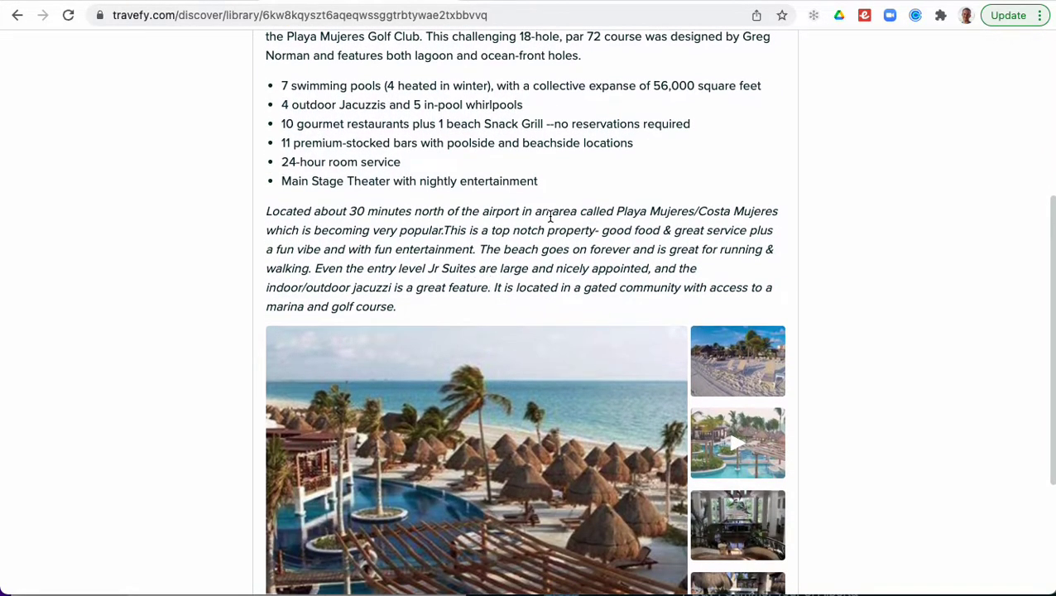
scroll(549, 219, down, 3)
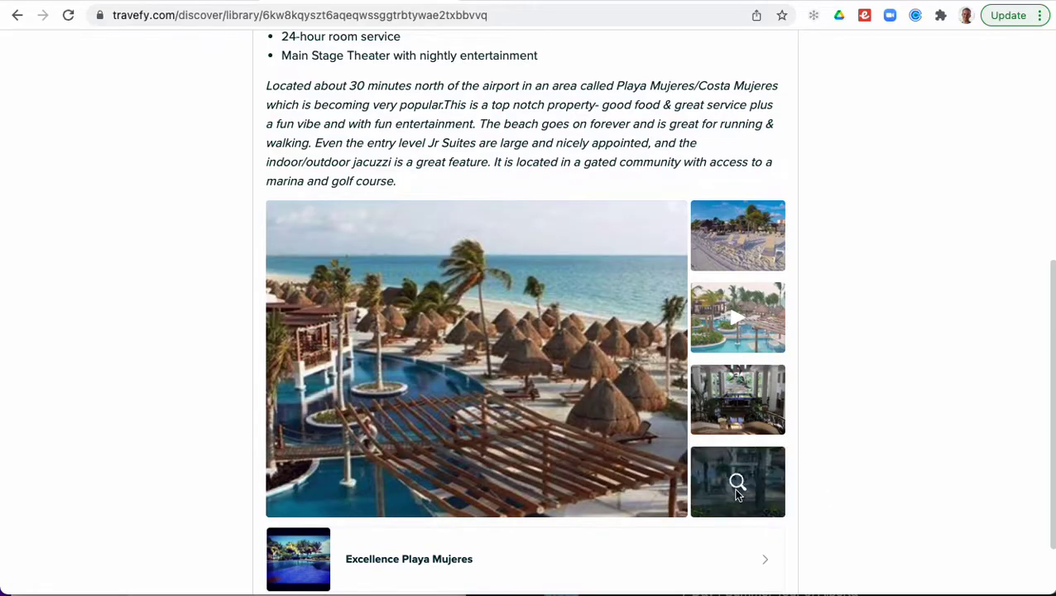
click(565, 350)
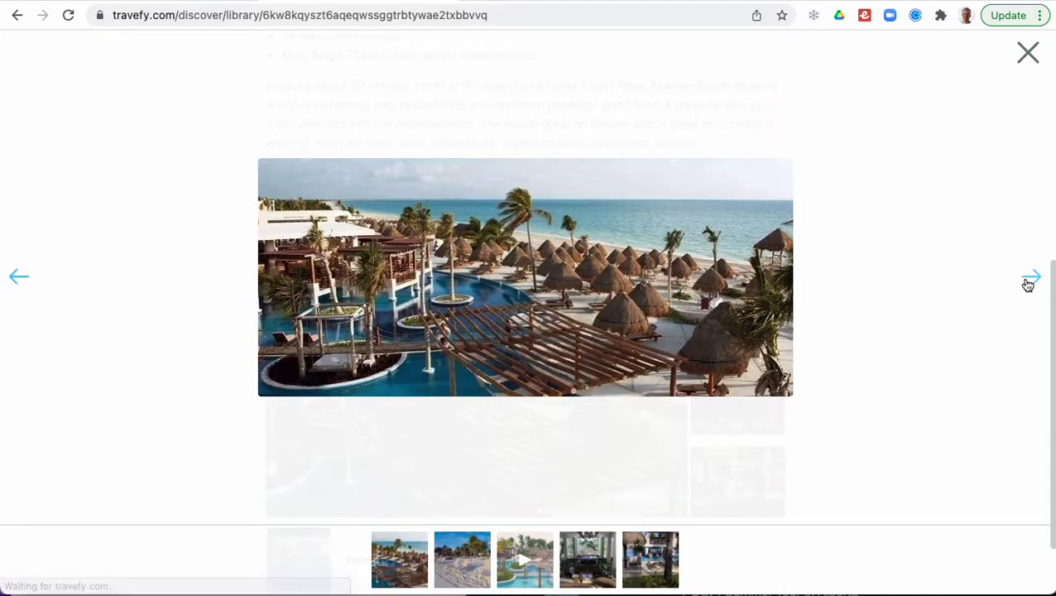
click(1030, 278)
click(1031, 277)
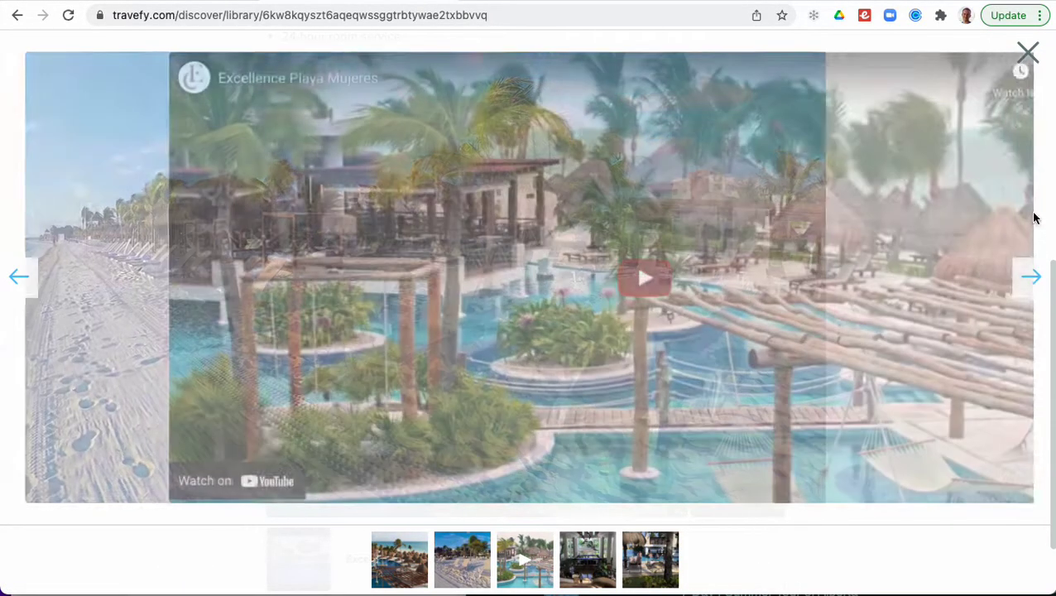
click(1028, 53)
scroll(667, 364, down, 2)
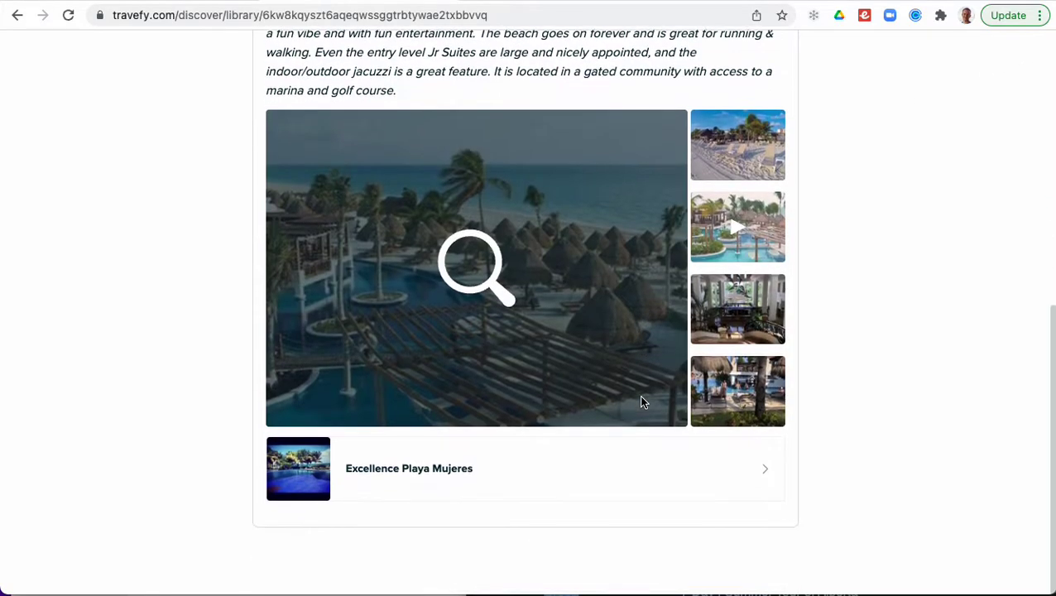
- View the details of the place attached to the shared page, and close the page and the lodging event's editor
click(288, 471)
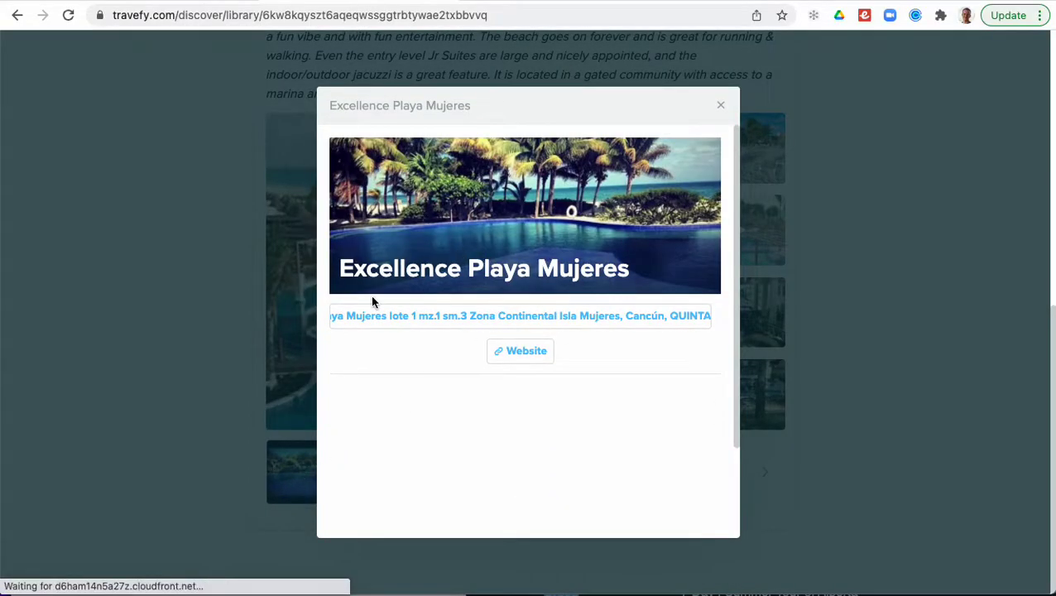
click(723, 108)
scroll(472, 165, up, 6)
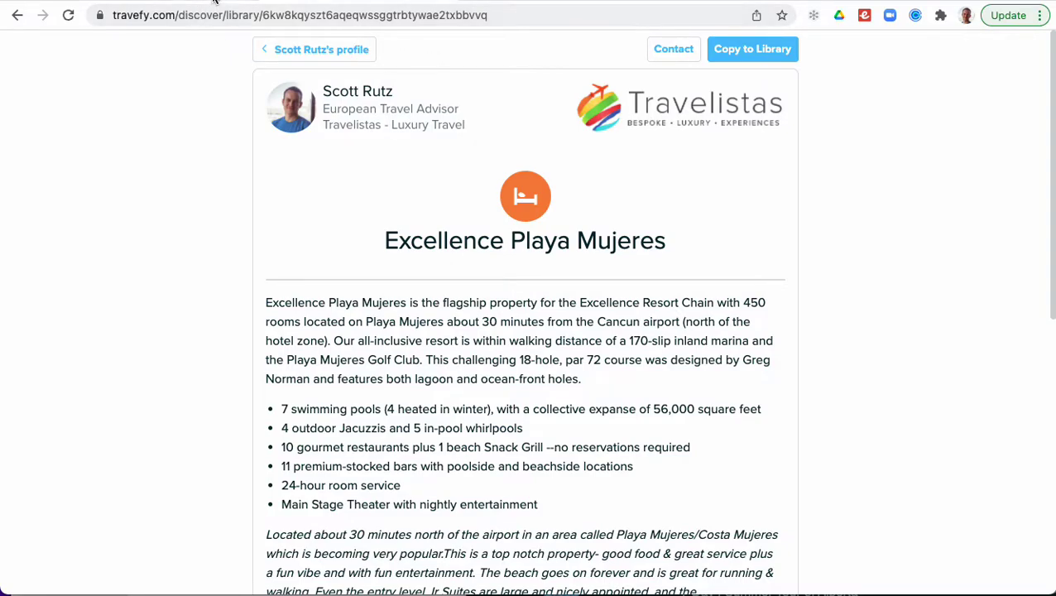
key(super+w)
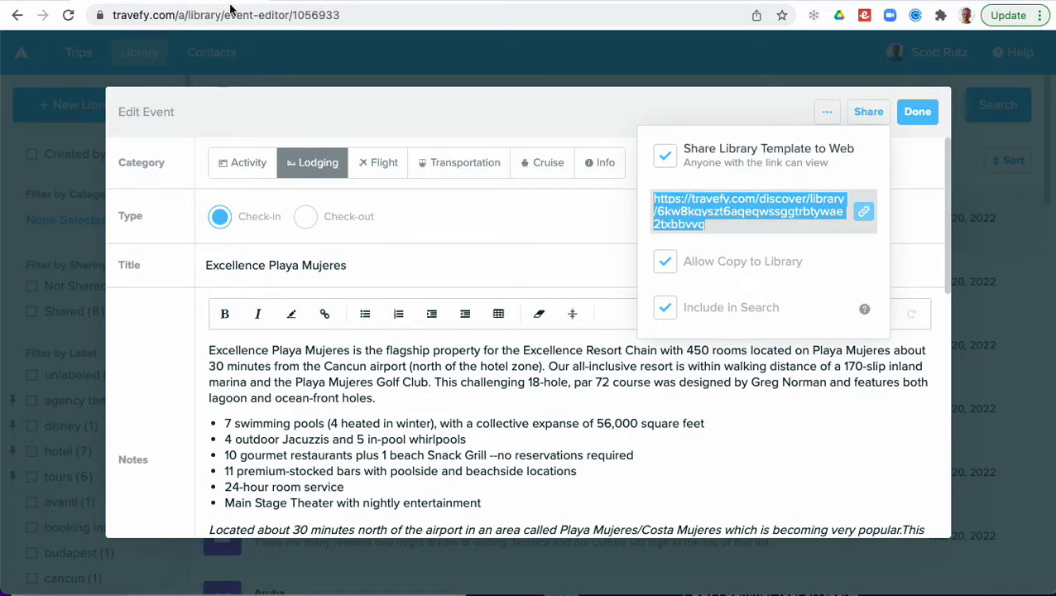
click(935, 120)
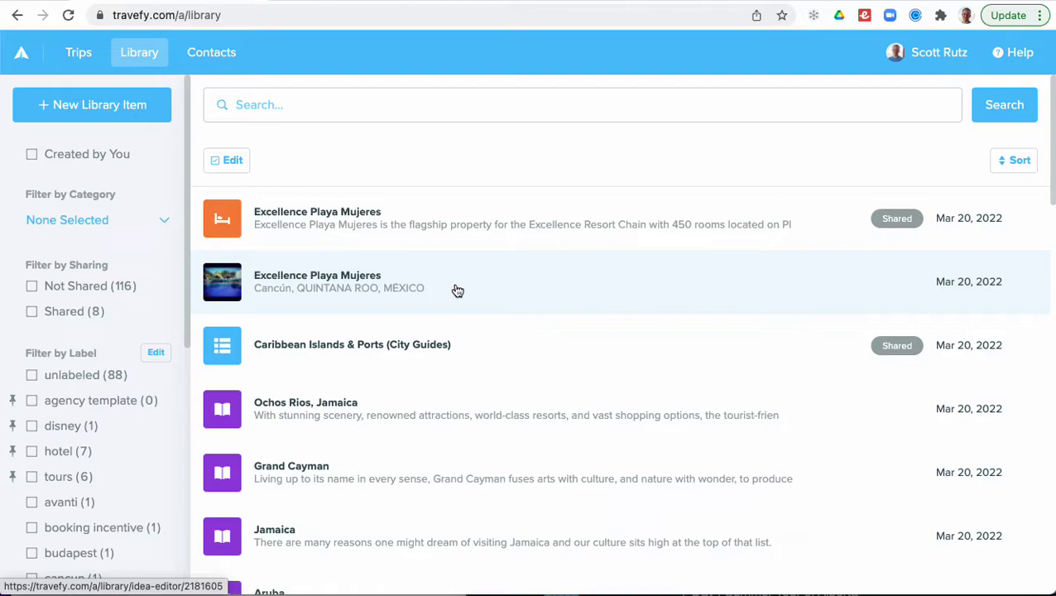
- View the sharing options of the Excellence Playa Mujeres place in the library and close its editor
click(658, 250)
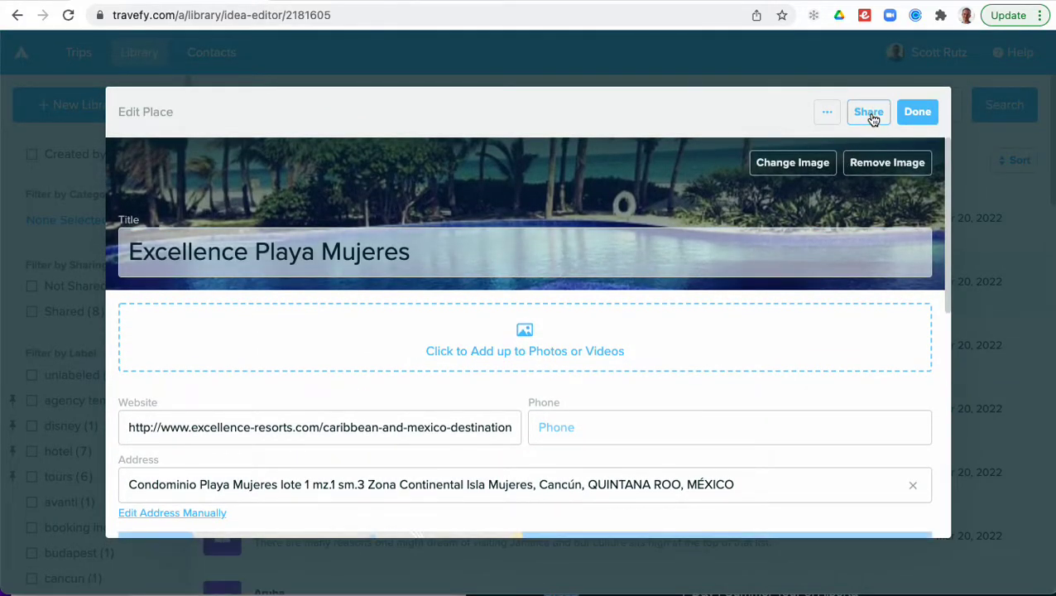
click(870, 116)
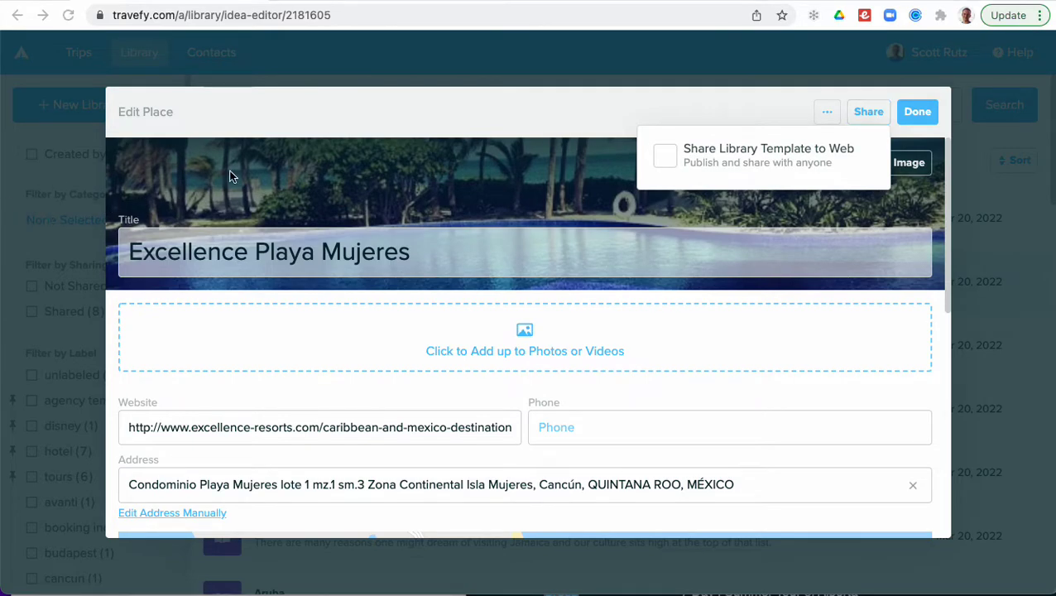
click(906, 118)
- Open the Excellence Playa Mujeres lodging event and the Caribbean Islands & Ports (City Guides) multi-event for viewing, closing each one
click(331, 224)
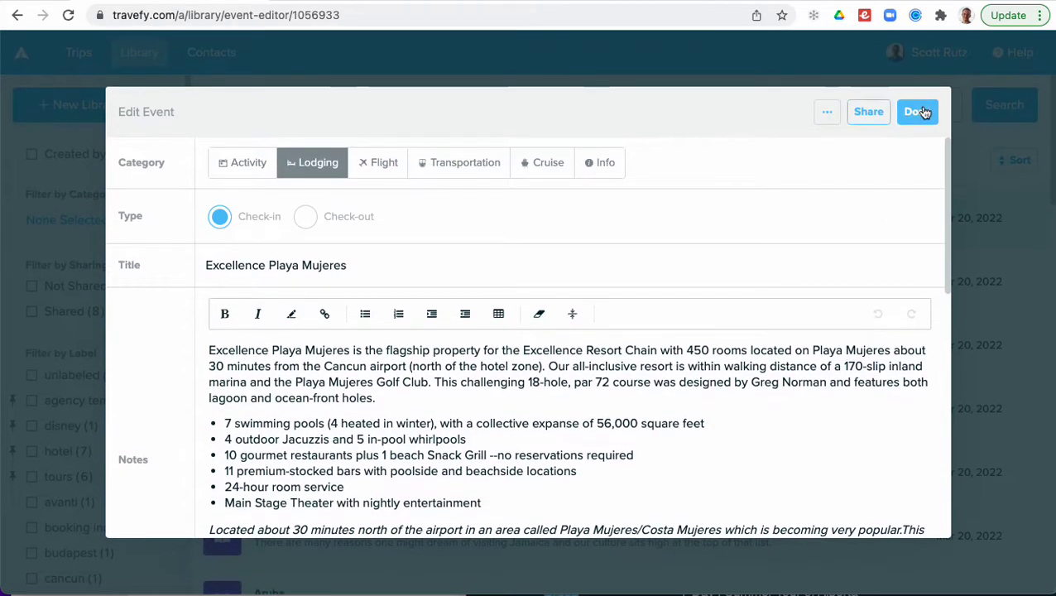
click(917, 113)
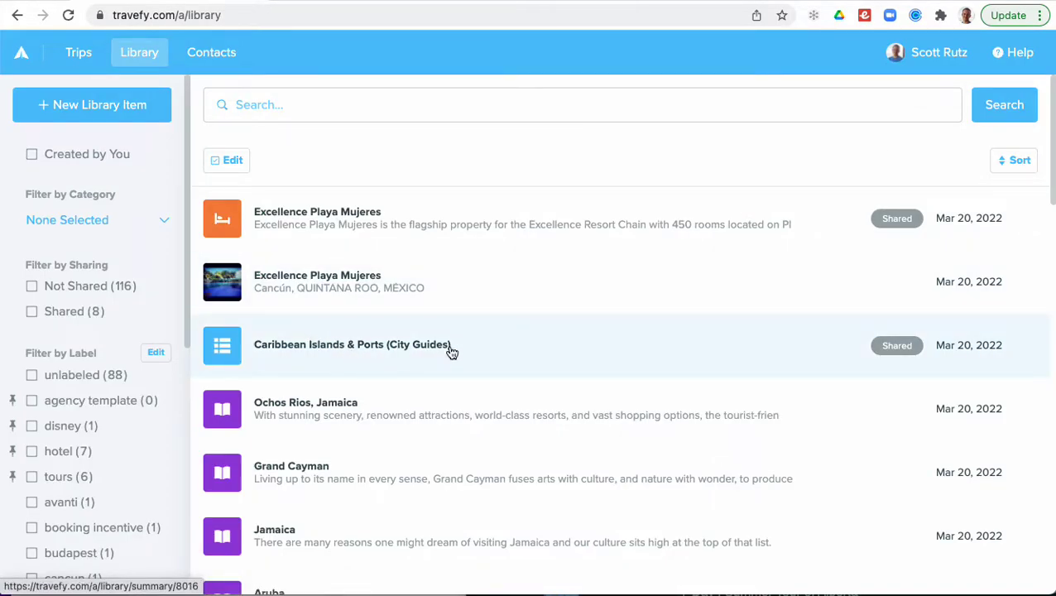
click(452, 353)
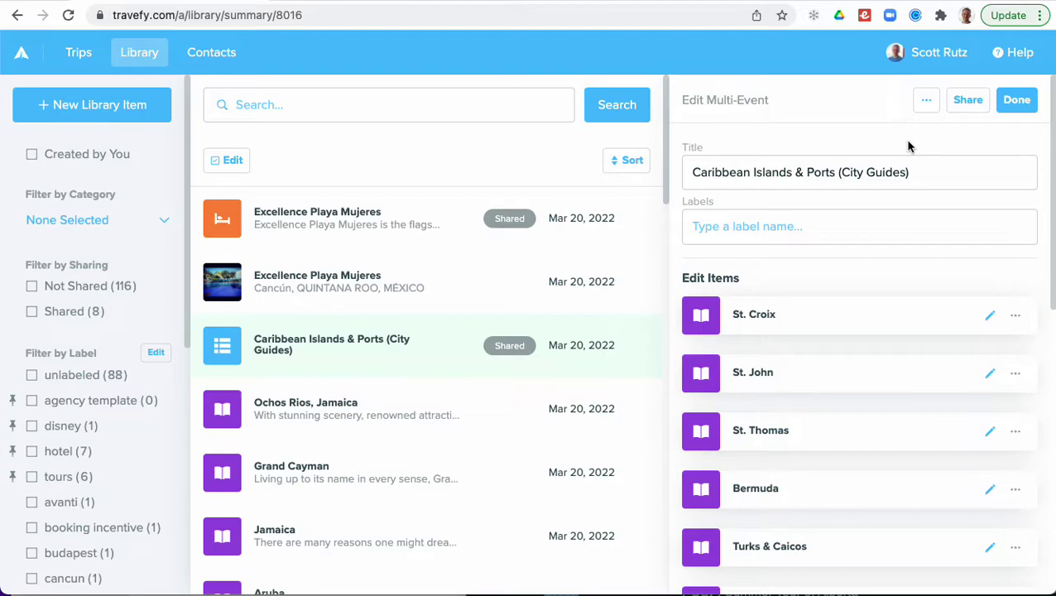
click(1017, 103)
- Share the Client Intake Form dated Mar 11, 2022 to the web as a library template and finish editing it
scroll(557, 300, down, 8)
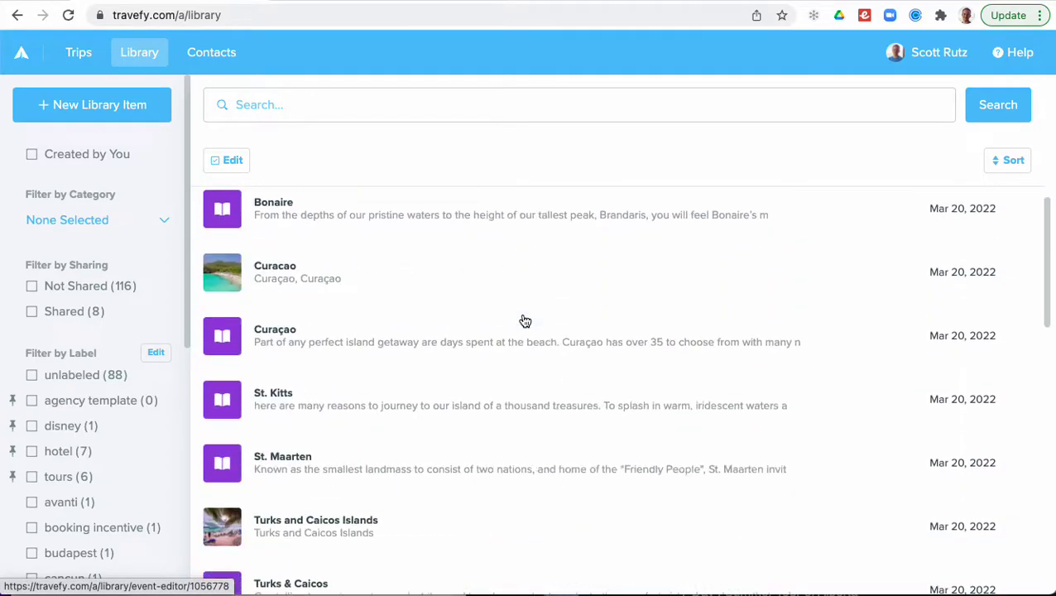
scroll(527, 329, down, 10)
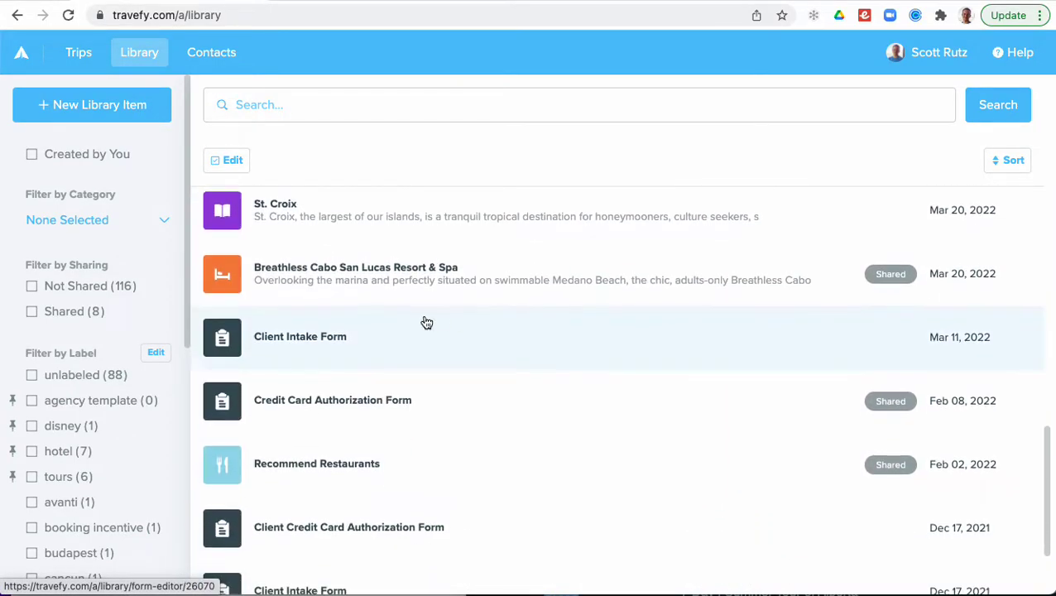
click(326, 354)
click(813, 124)
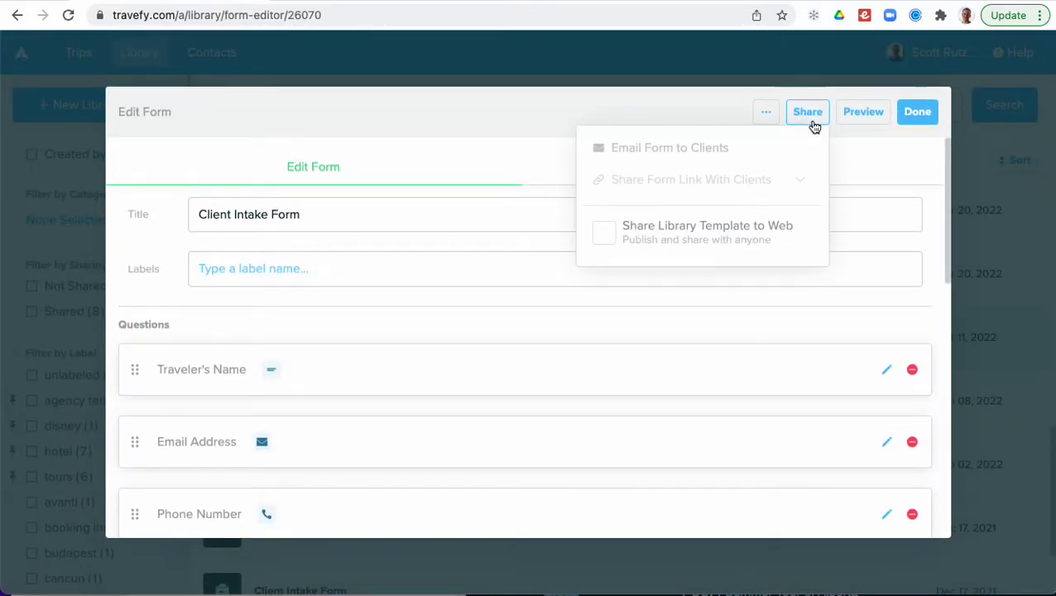
click(692, 238)
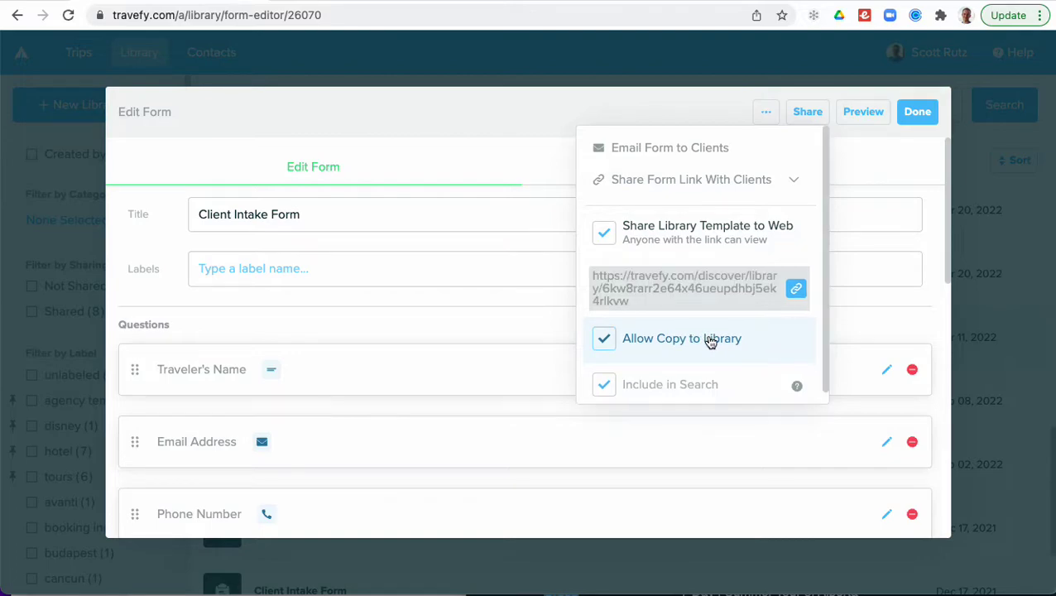
click(460, 115)
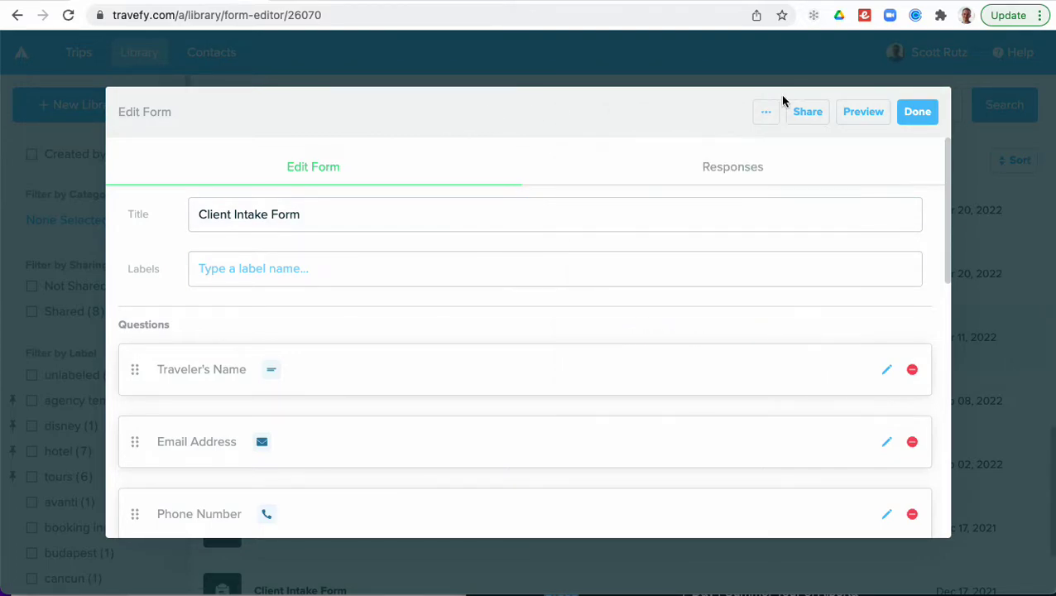
click(917, 112)
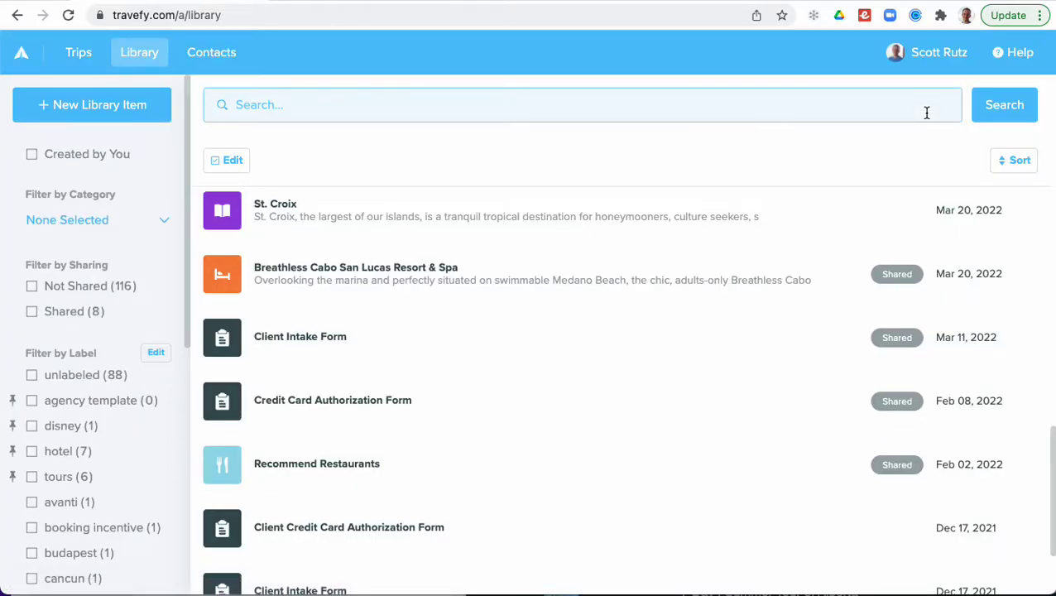